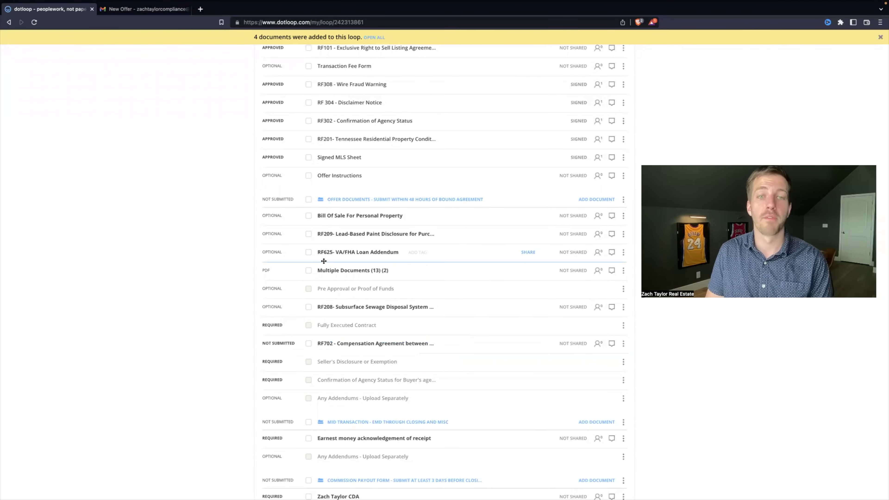
View the add-document options on the Offer Documents folder, then close them again.
left_click(597, 200)
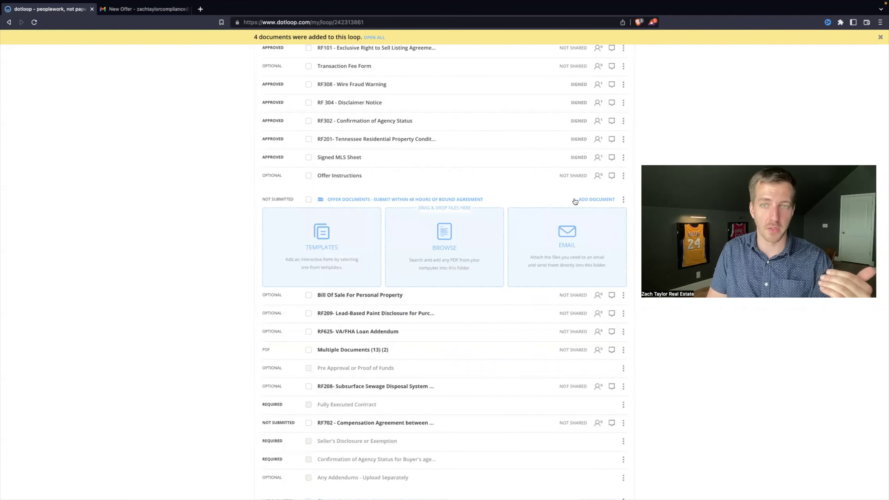
left_click(595, 200)
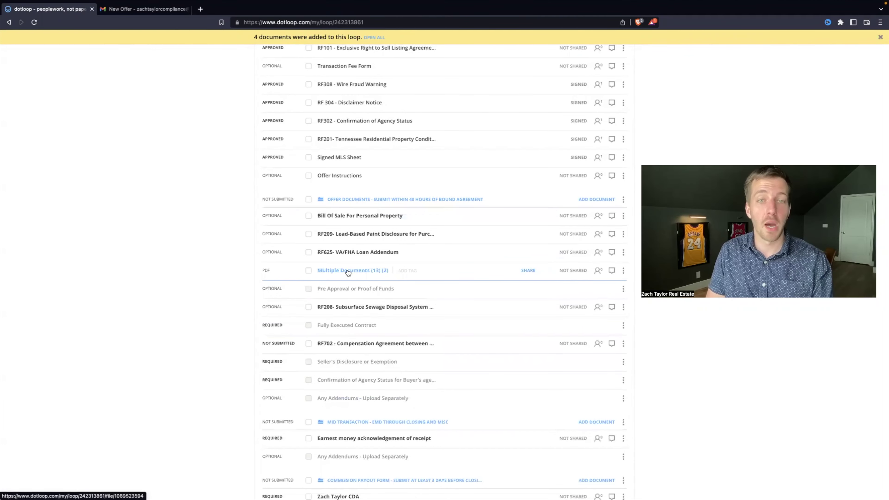
Open the Multiple Documents (13) (2) PDF and review its pre-approval and purchase agreement pages.
left_click(348, 273)
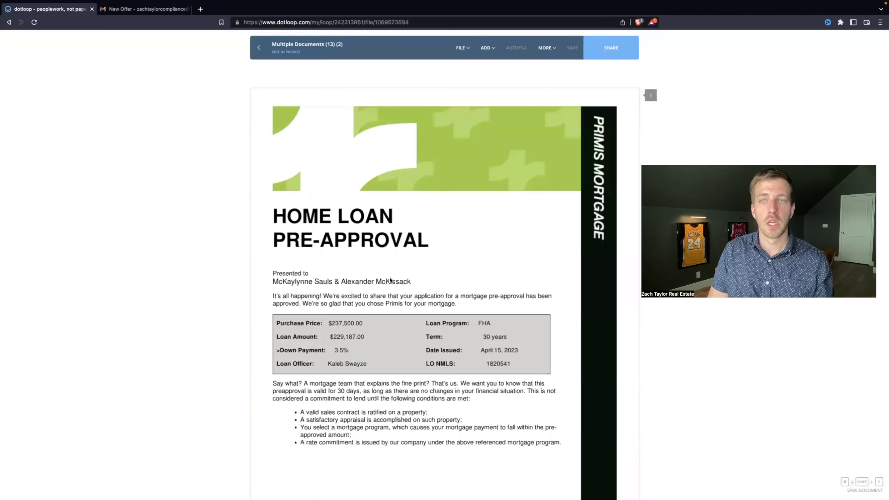
scroll(391, 277, "down", 10)
scroll(392, 271, "down", 20)
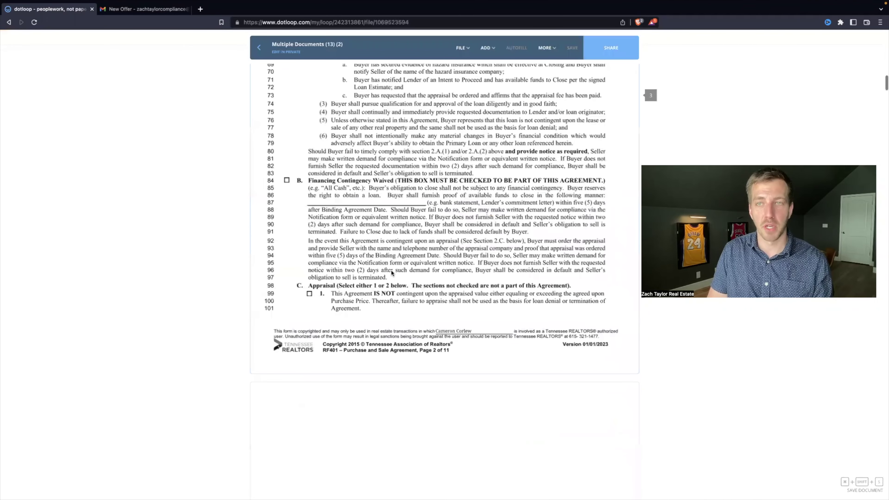
scroll(394, 272, "up", 15)
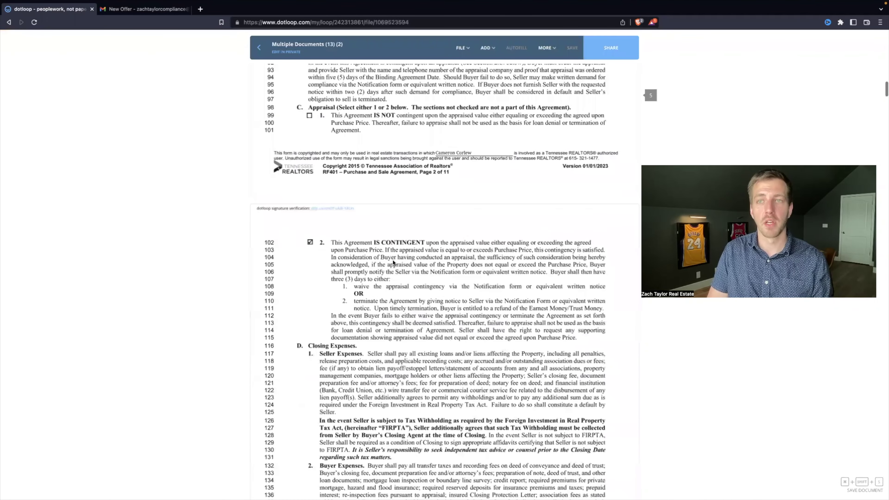
scroll(392, 263, "up", 4)
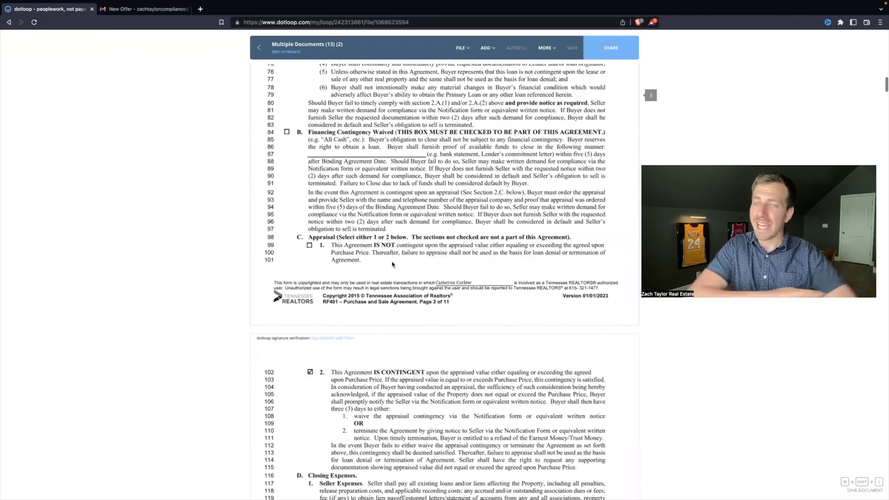
left_click(487, 48)
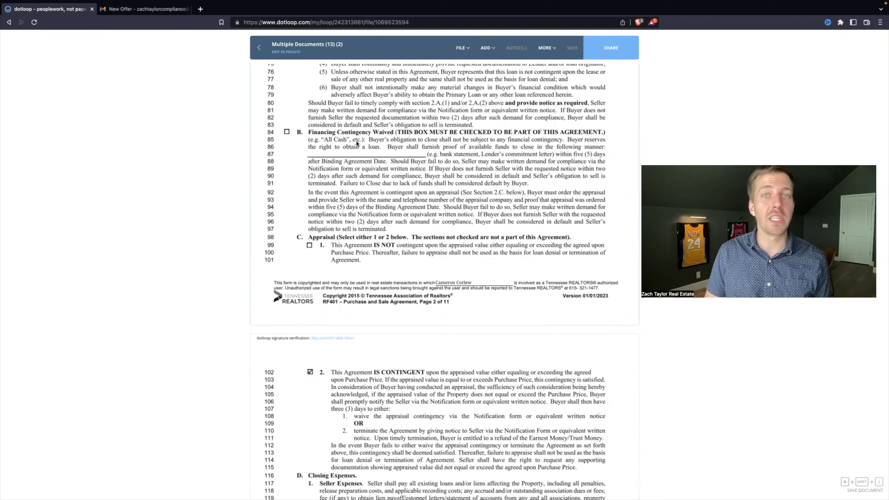
Choose Split Document from the PDF's File menu, proposing pages 1–13 and 14–26.
scroll(356, 140, "up", 15)
left_click(462, 48)
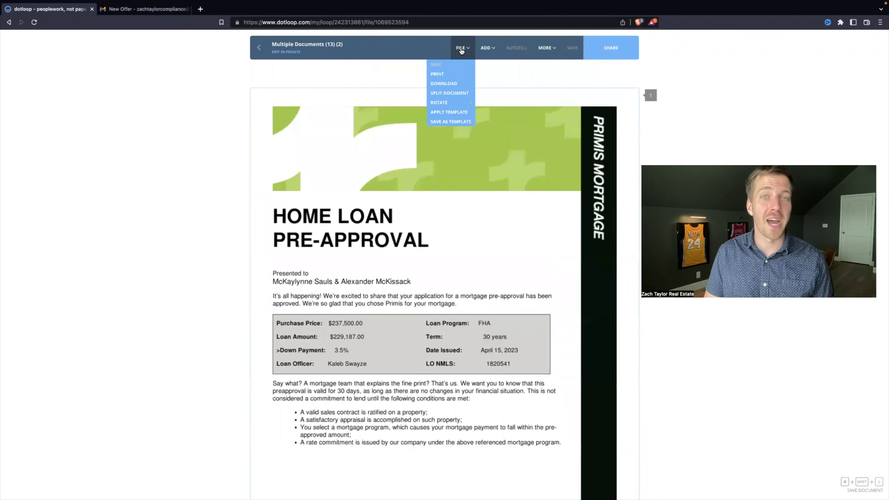
left_click(446, 93)
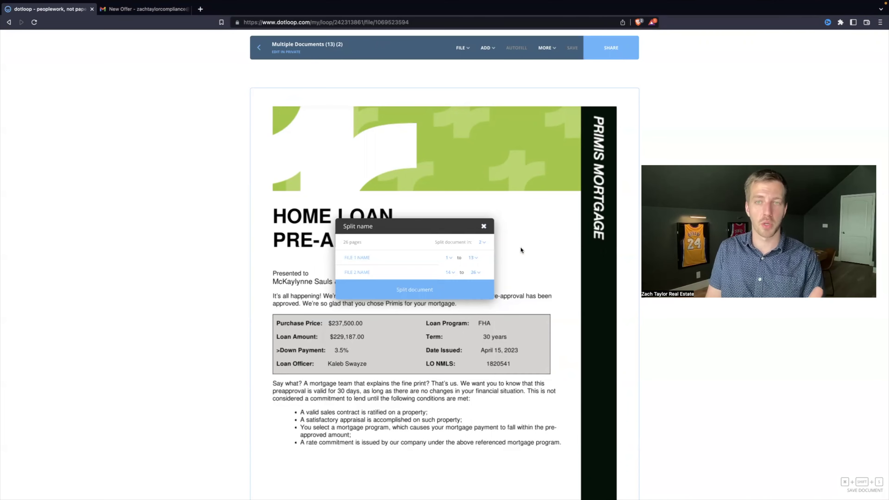
scroll(532, 272, "down", 5)
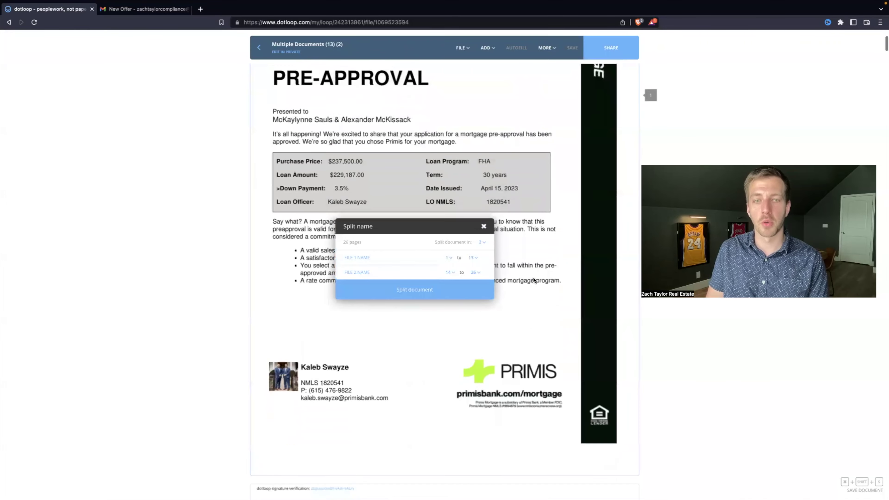
scroll(536, 278, "down", 6)
scroll(532, 277, "up", 8)
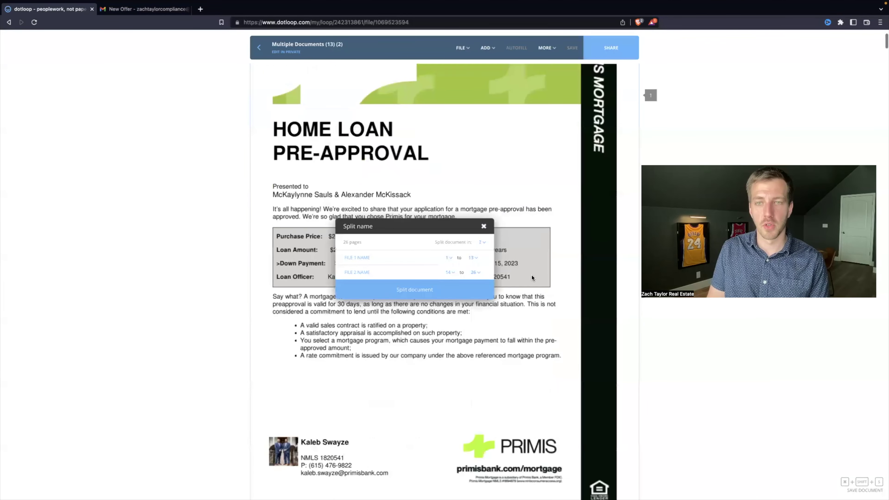
scroll(531, 275, "down", 10)
scroll(532, 277, "down", 8)
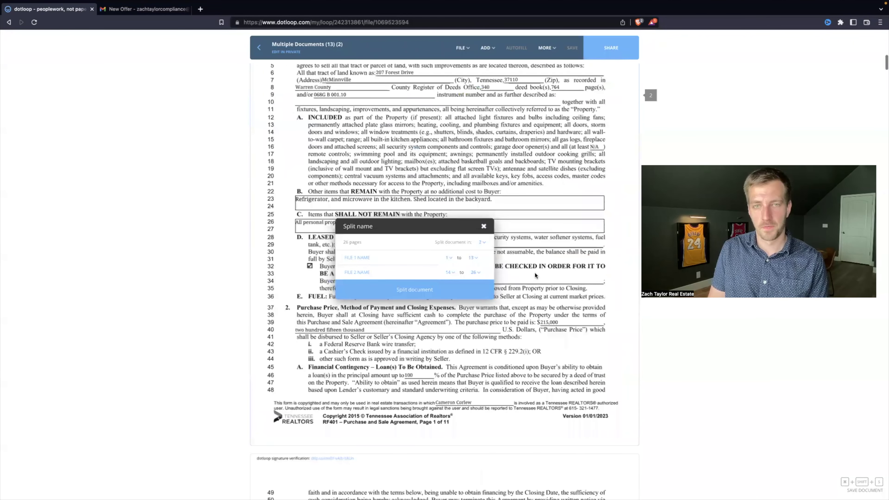
scroll(535, 273, "down", 20)
scroll(536, 272, "down", 20)
scroll(535, 273, "down", 10)
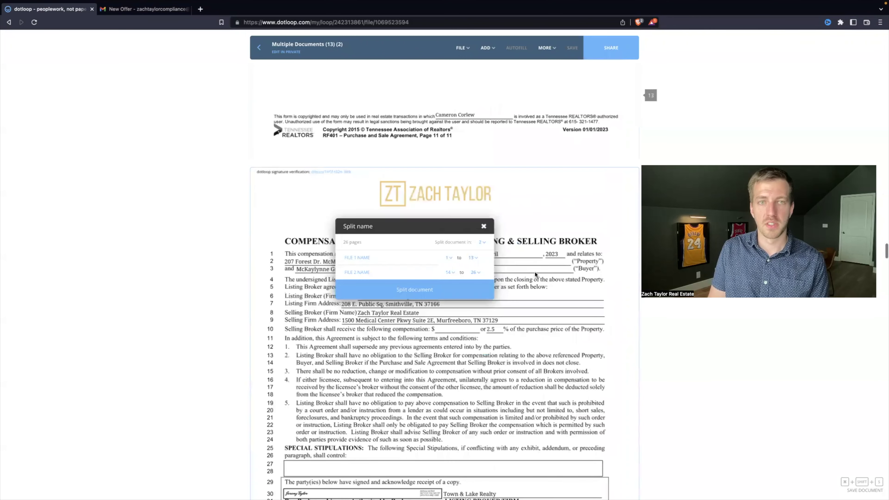
scroll(534, 274, "down", 5)
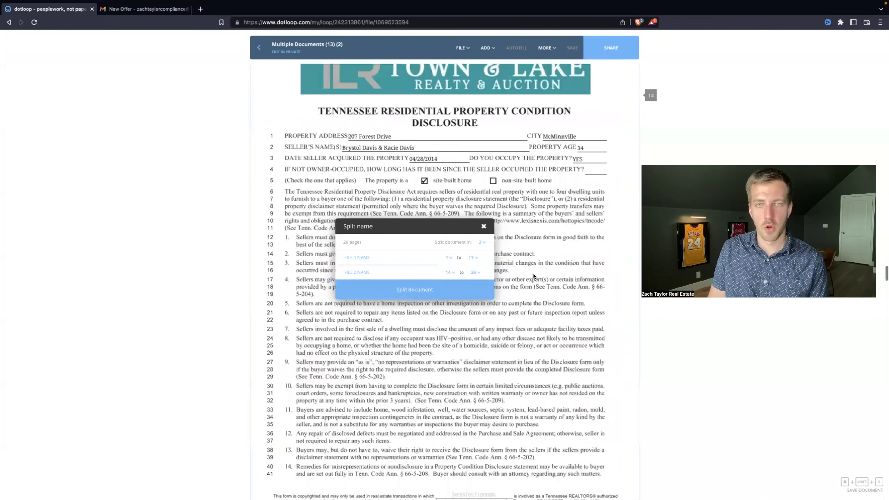
scroll(533, 273, "down", 20)
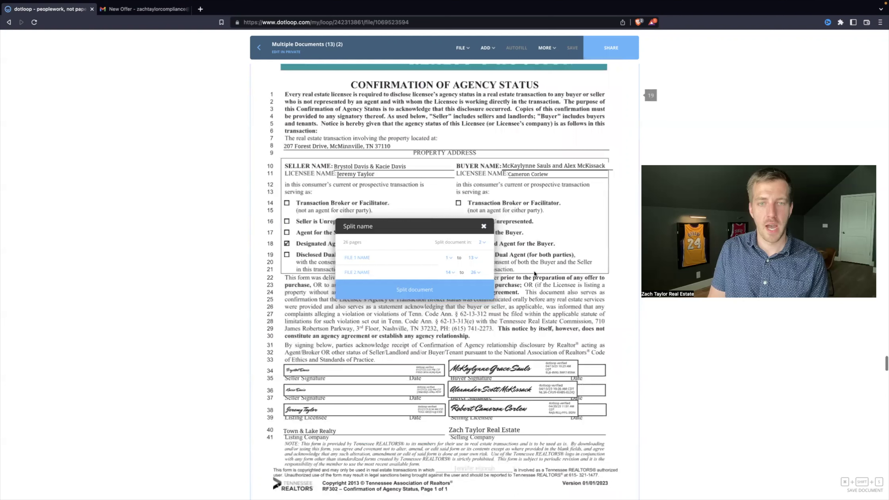
scroll(535, 272, "down", 5)
scroll(536, 271, "down", 15)
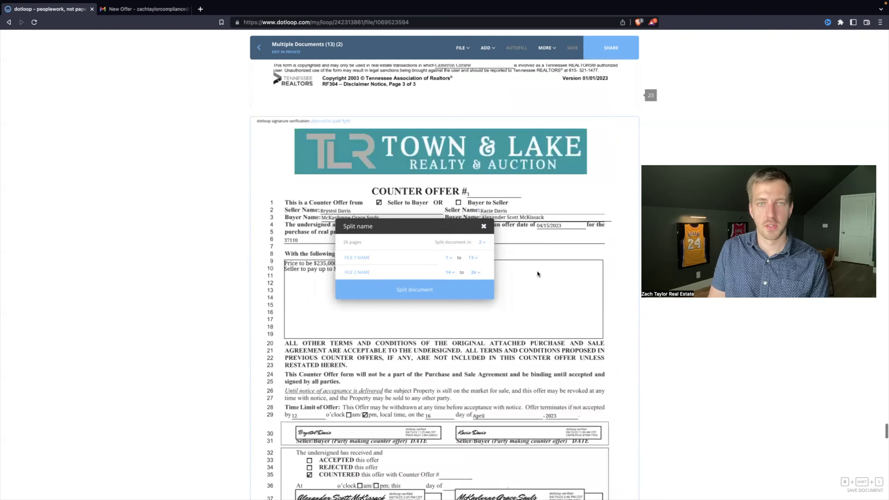
scroll(537, 272, "down", 10)
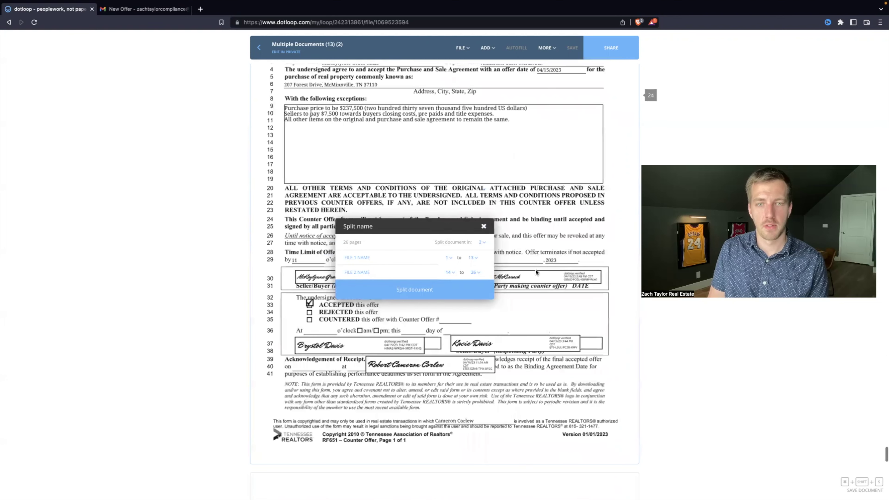
scroll(533, 271, "down", 8)
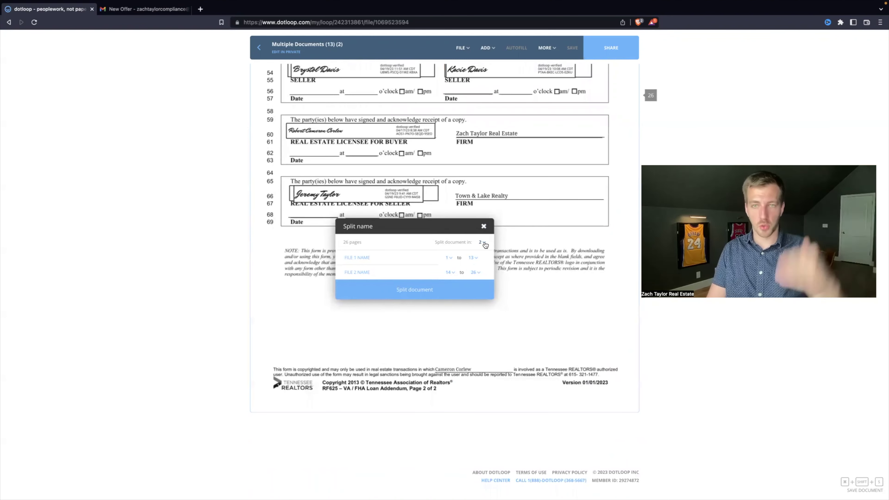
Set 'Split document in' to 9 files and review the resulting page ranges.
left_click(485, 245)
left_click(482, 297)
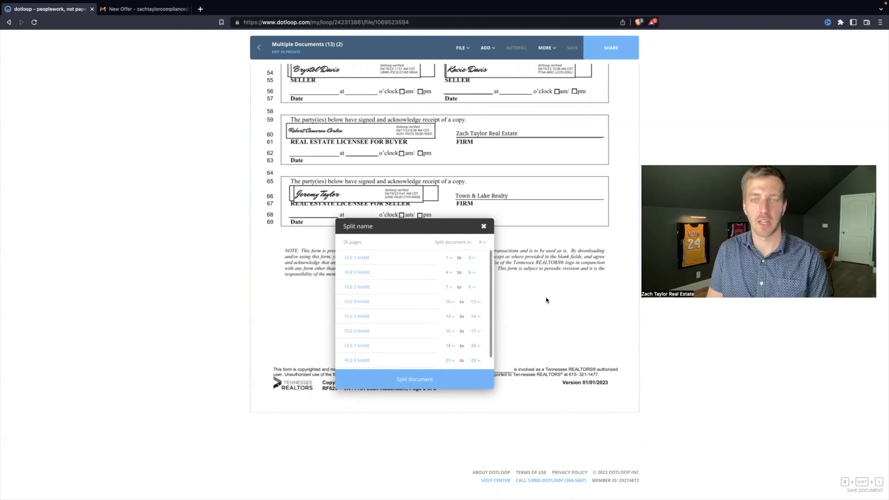
scroll(546, 300, "up", 4)
scroll(455, 348, "down", 1)
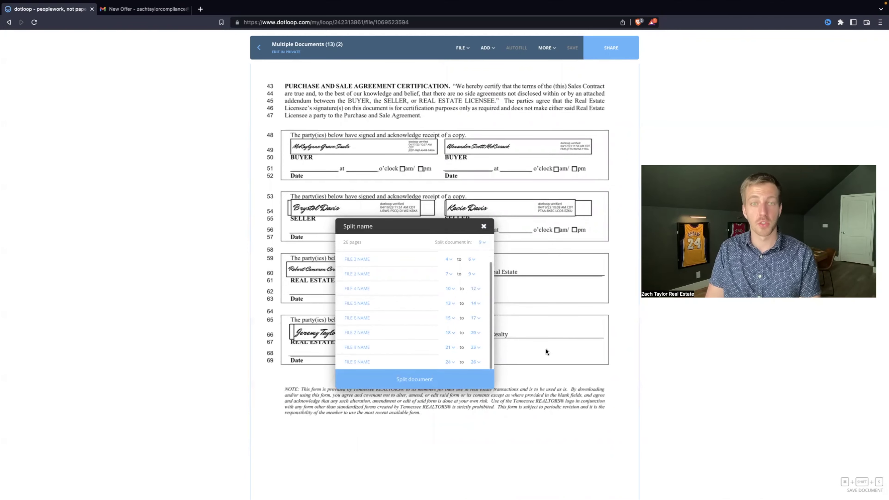
scroll(546, 349, "up", 10)
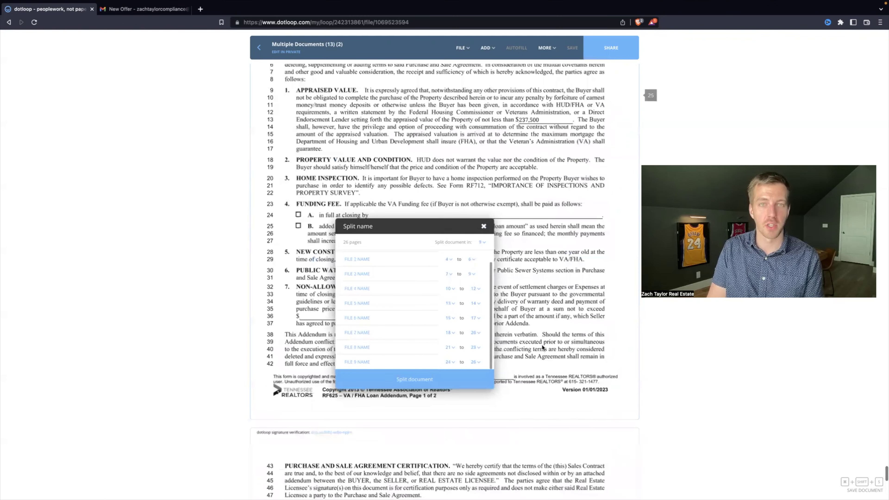
scroll(542, 344, "up", 4)
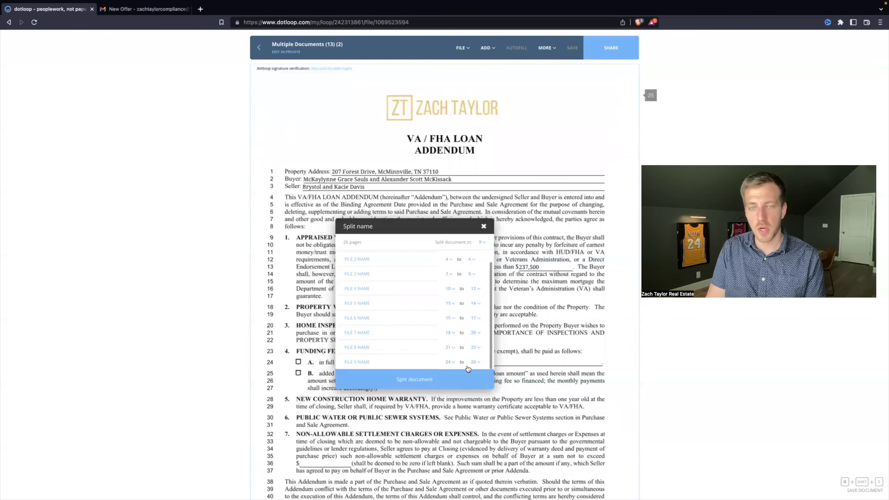
Make the last file pages 25–26 and name it VA.
left_click(450, 362)
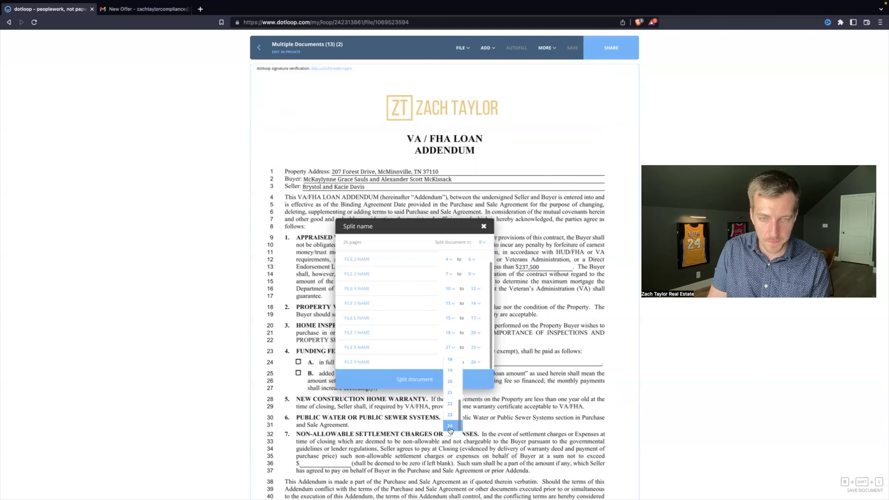
scroll(453, 418, "down", 1)
left_click(452, 426)
left_click(381, 362)
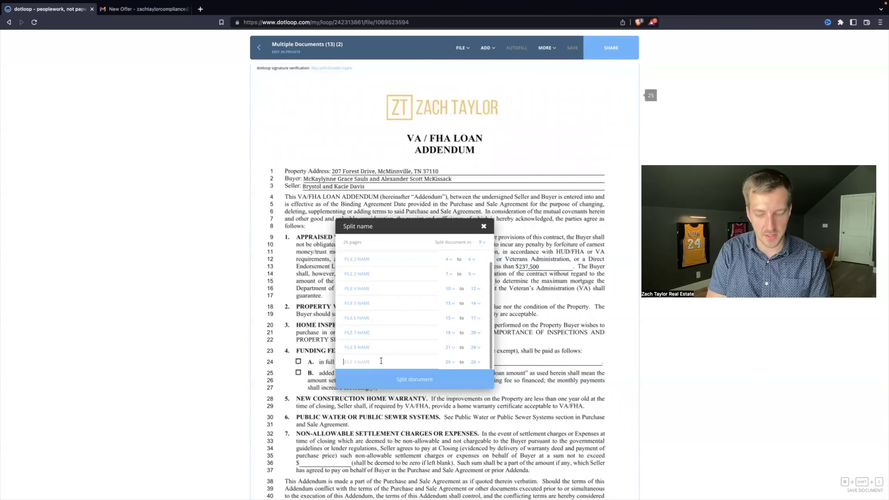
type("VA")
scroll(539, 297, "up", 15)
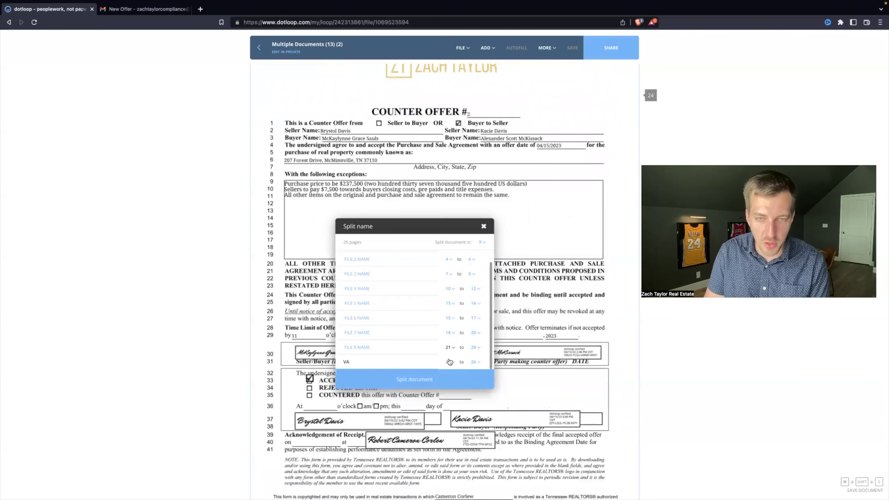
Make the eighth file page 24 only and name it Counter 2.
left_click(449, 362)
scroll(452, 402, "down", 1)
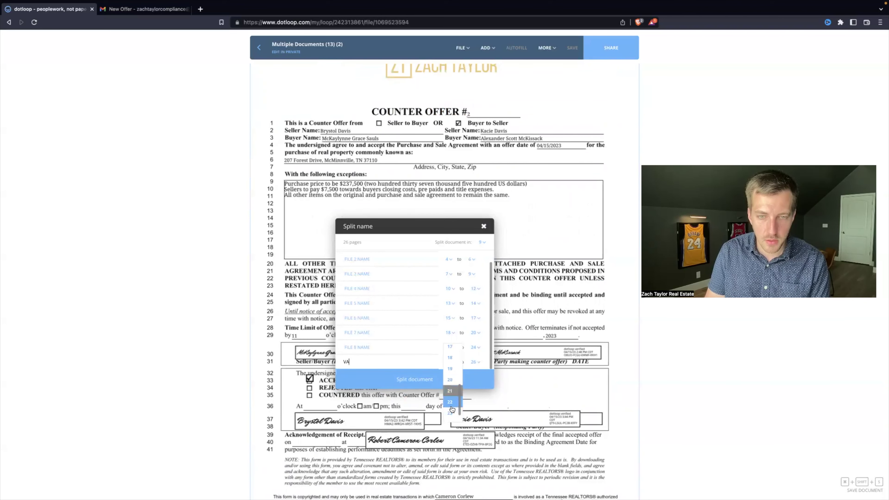
scroll(452, 410, "down", 1)
left_click(451, 407)
left_click(396, 346)
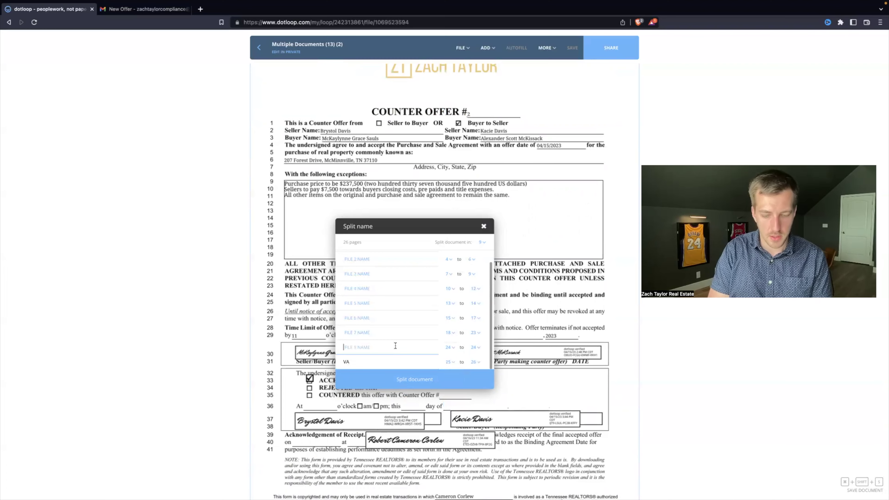
type("Counter 2")
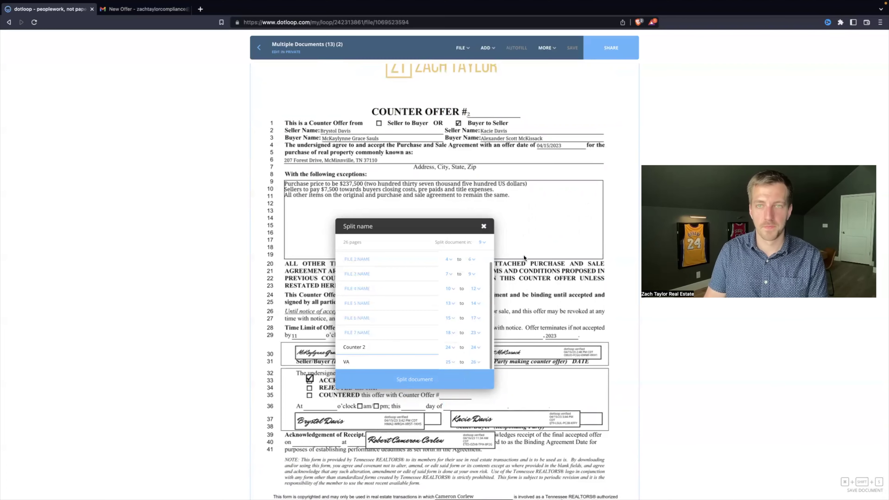
scroll(524, 255, "up", 15)
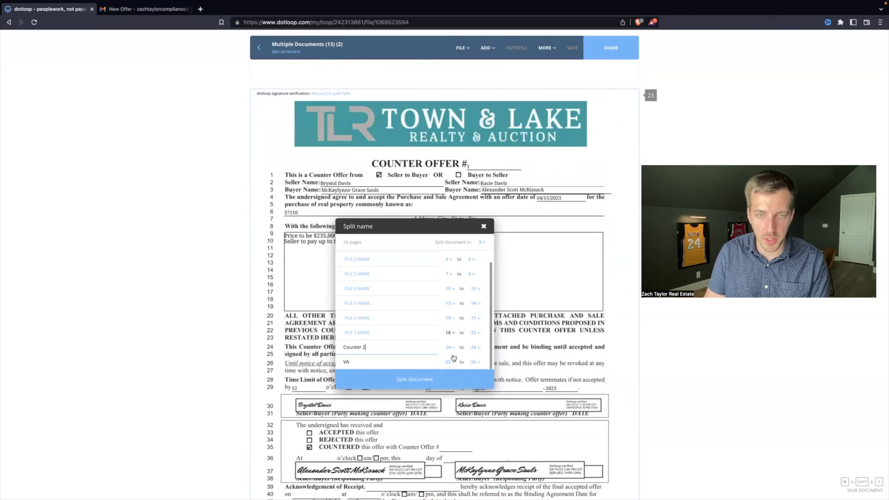
Start the seventh file at page 23 and name it Counter 1.
left_click(450, 332)
left_click(453, 392)
left_click(411, 336)
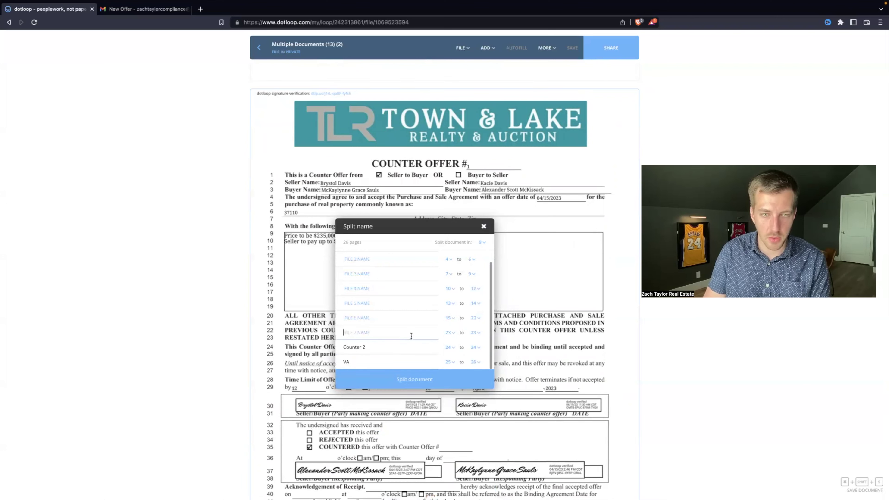
type("Counter 1")
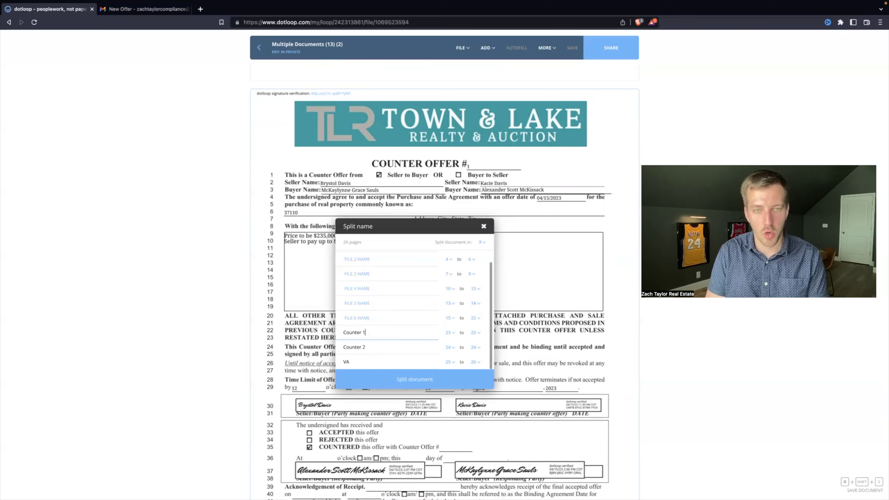
scroll(537, 304, "up", 15)
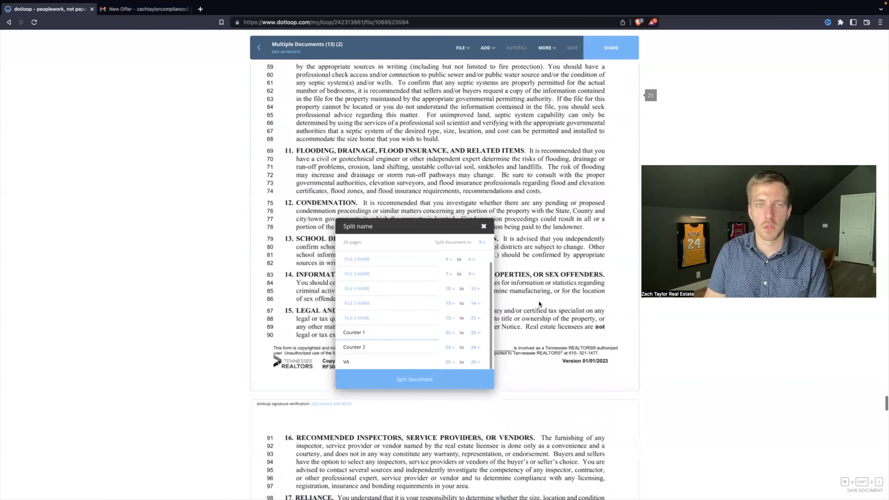
scroll(537, 300, "up", 10)
scroll(515, 305, "down", 2)
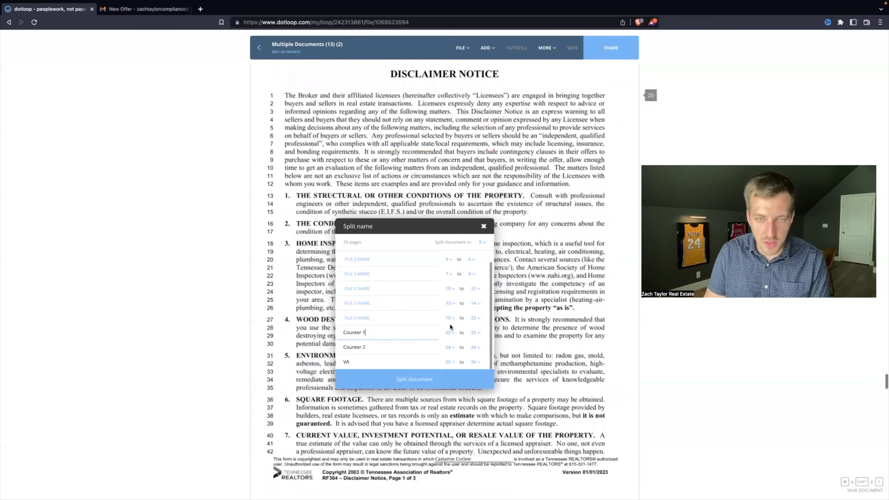
Start the sixth file at page 20 (pages 20–22) and name it Disclaimer.
left_click(450, 319)
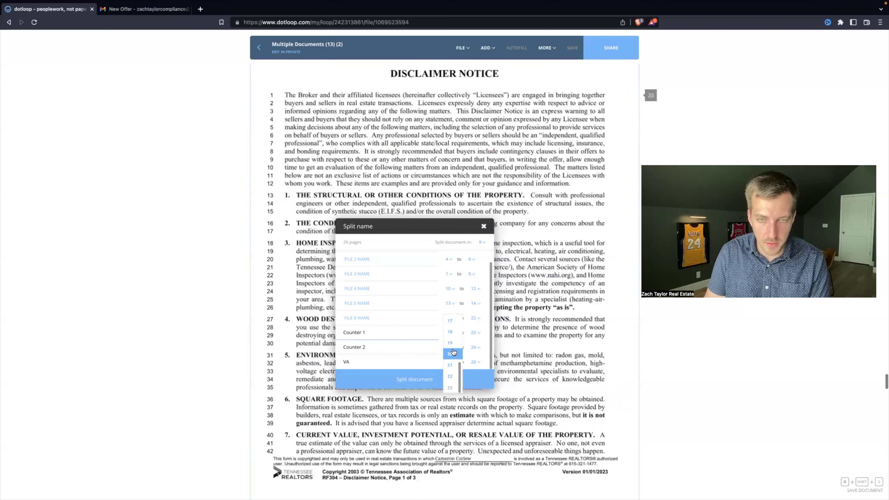
left_click(451, 352)
left_click(397, 321)
type("Disc")
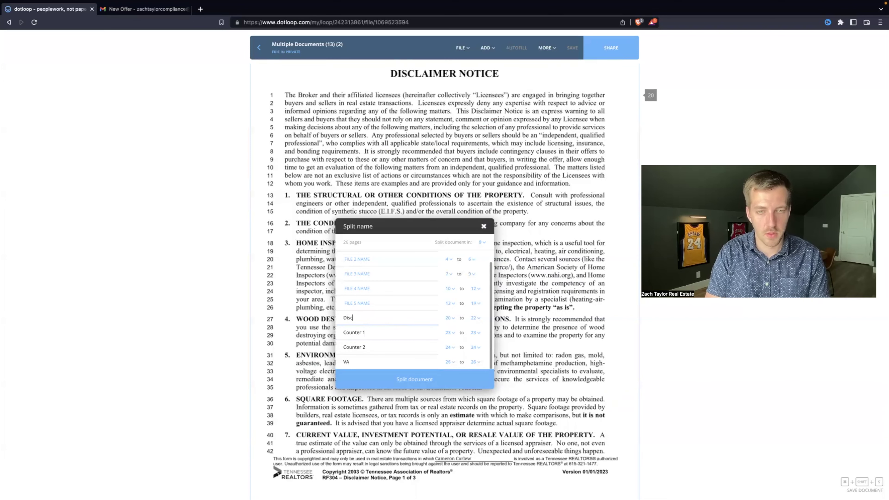
type("laimer")
scroll(562, 281, "up", 10)
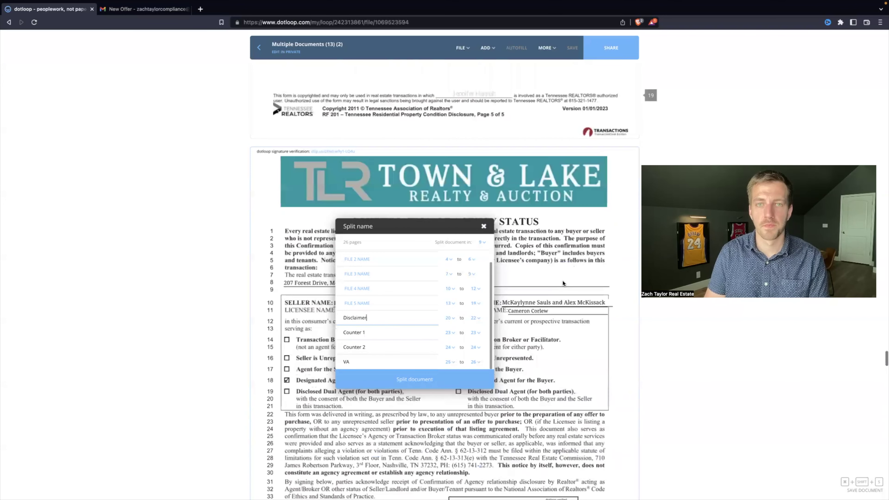
scroll(567, 267, "down", 4)
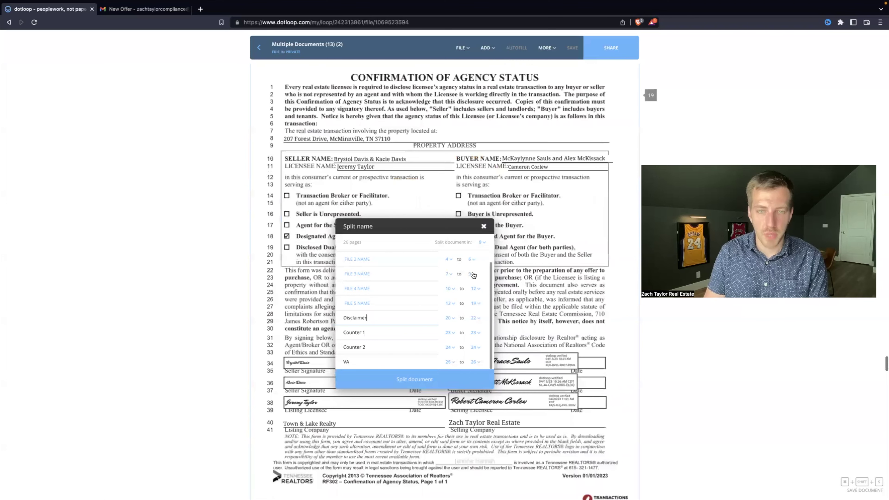
Start the fifth file at page 19 and name it COA.
left_click(450, 303)
scroll(448, 328, "down", 1)
left_click(449, 338)
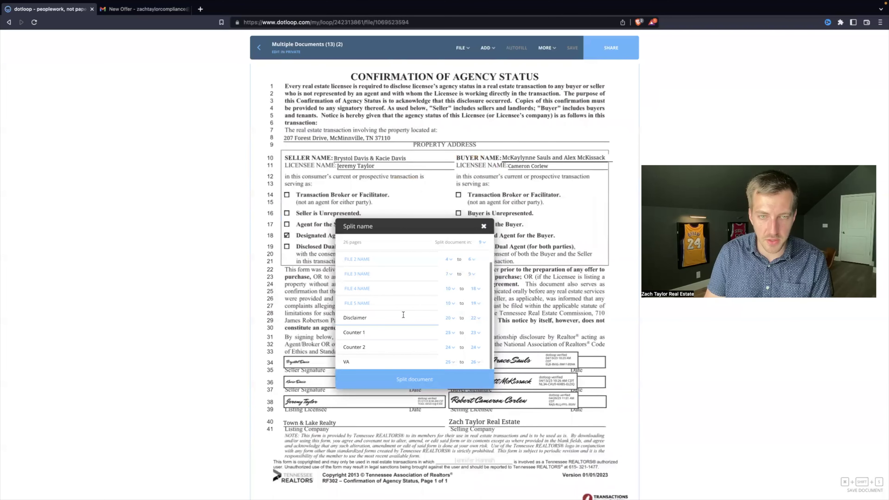
left_click(388, 304)
type("COA")
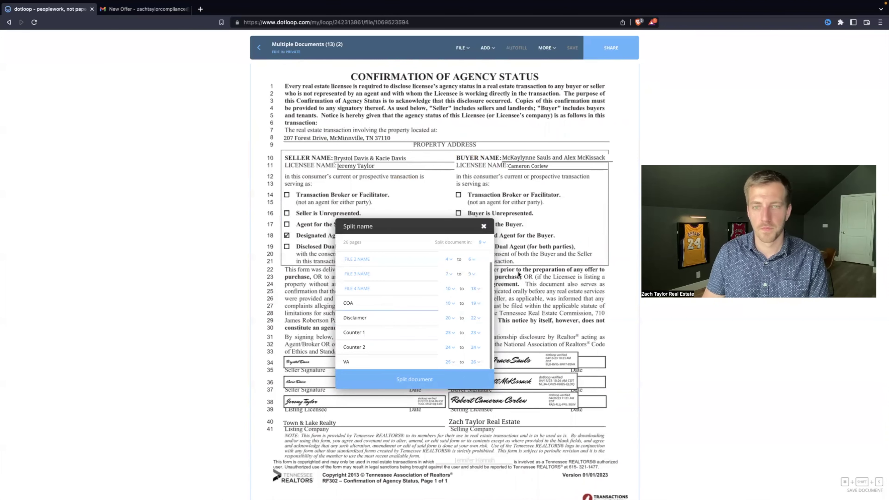
scroll(518, 271, "up", 2)
scroll(517, 271, "up", 15)
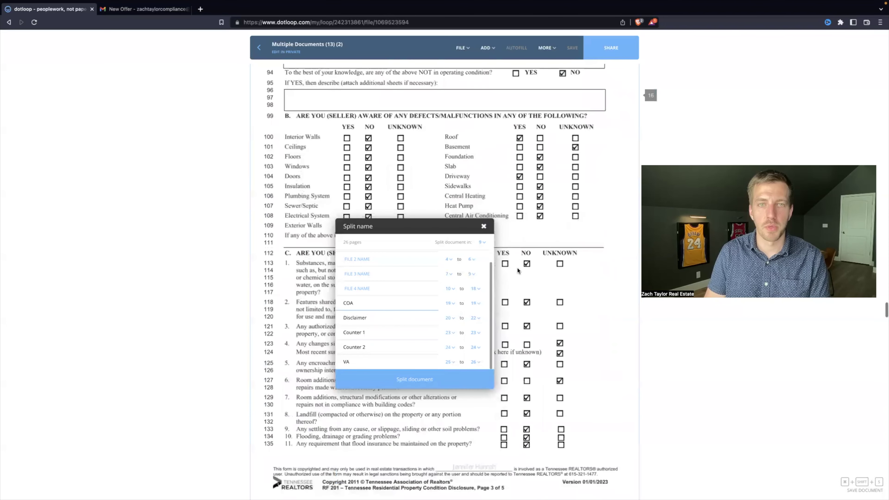
scroll(518, 267, "up", 10)
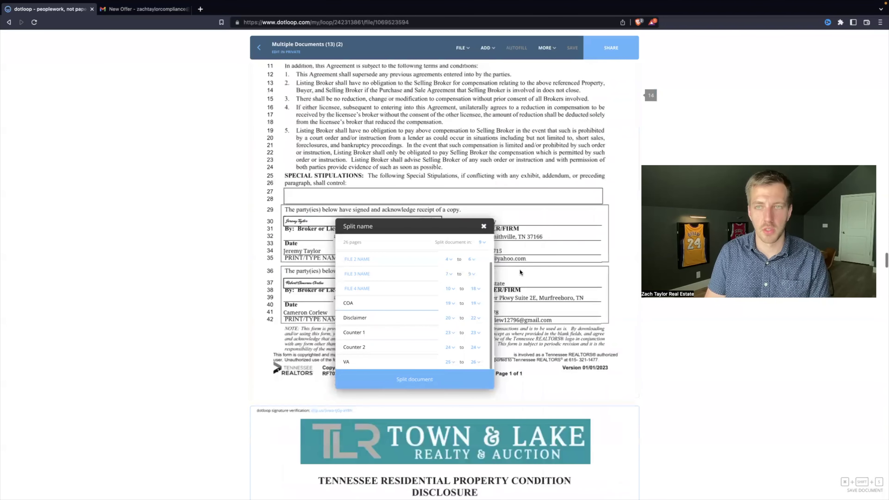
scroll(520, 270, "down", 3)
scroll(531, 274, "down", 5)
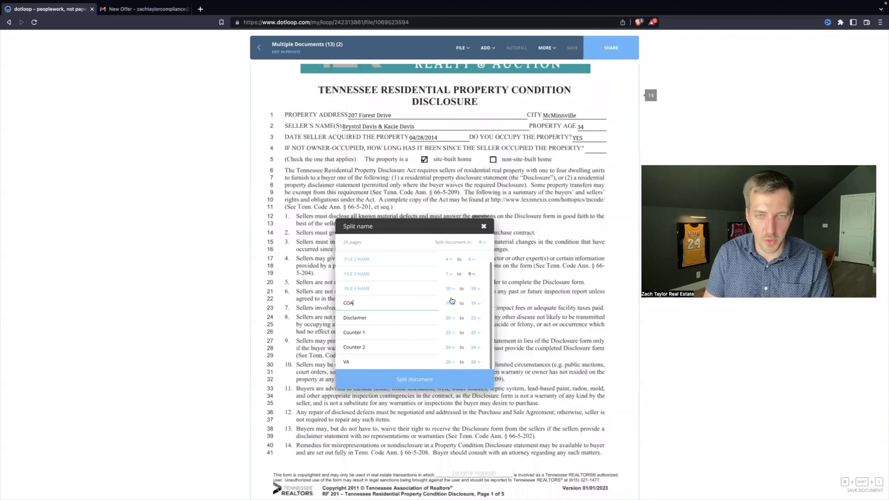
Start the fourth file at page 14 (pages 14–18) and name it SD.
left_click(450, 291)
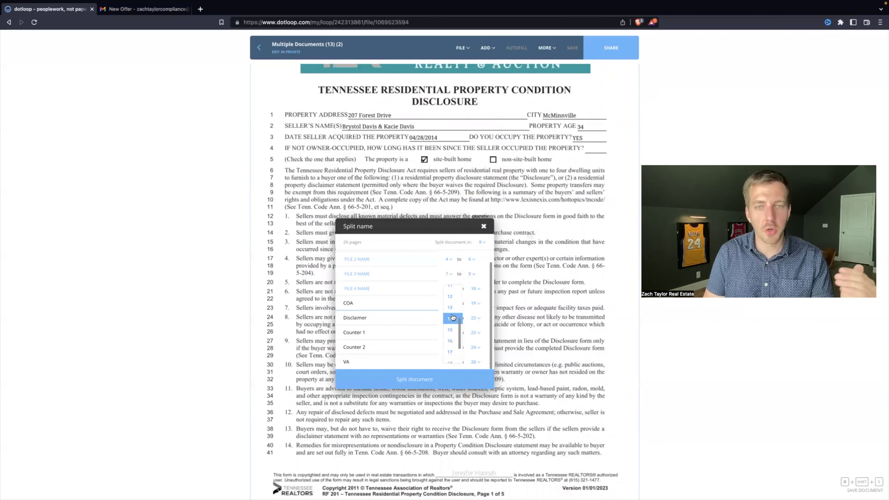
left_click(451, 317)
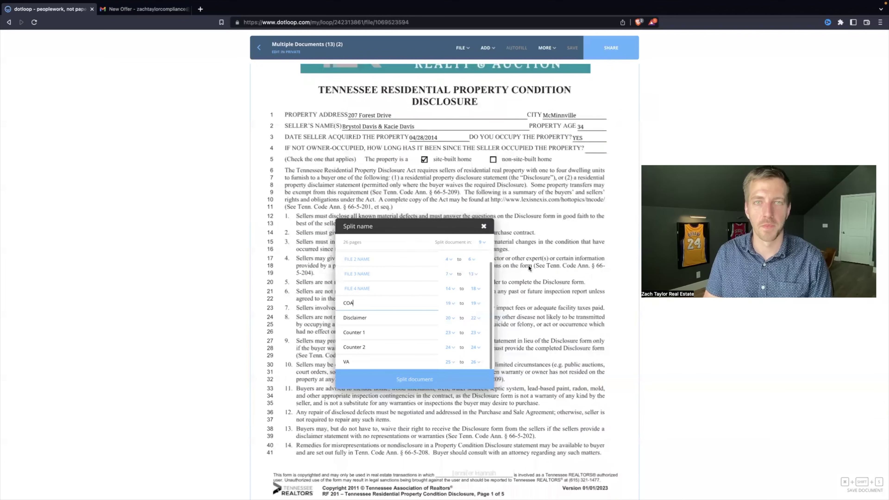
scroll(565, 201, "up", 1)
left_click(381, 288)
type("S")
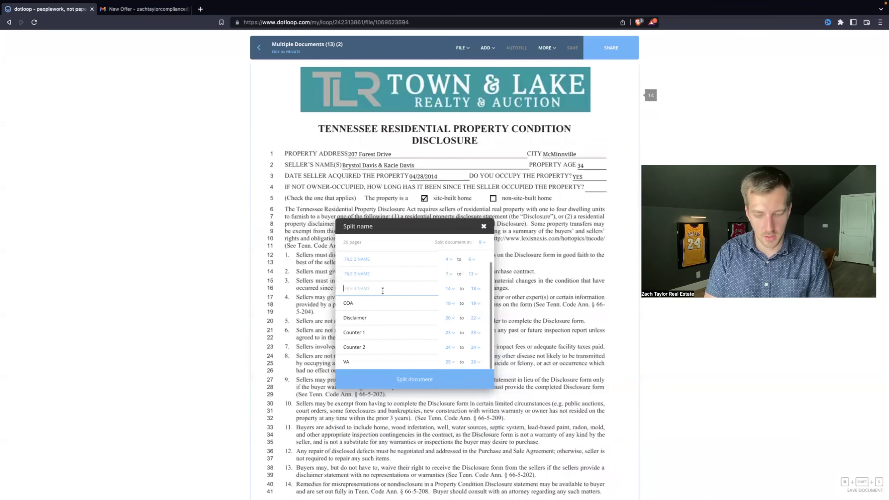
type("D")
scroll(562, 278, "up", 10)
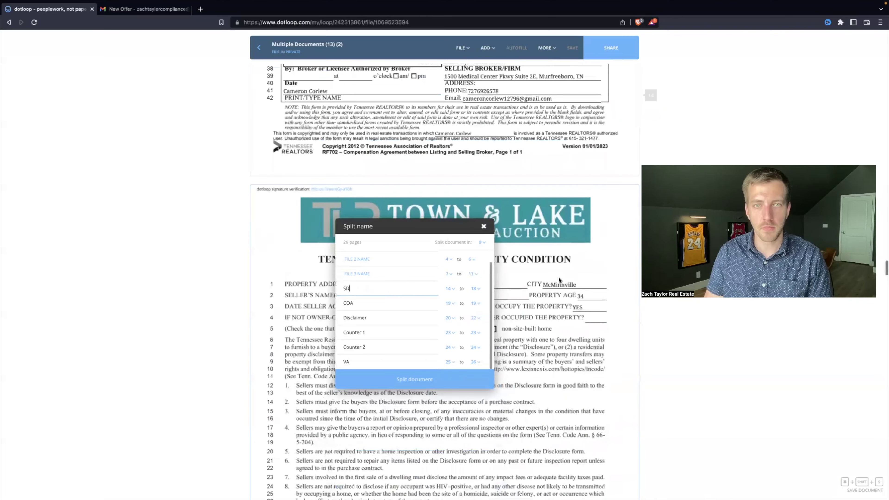
scroll(559, 277, "down", 1)
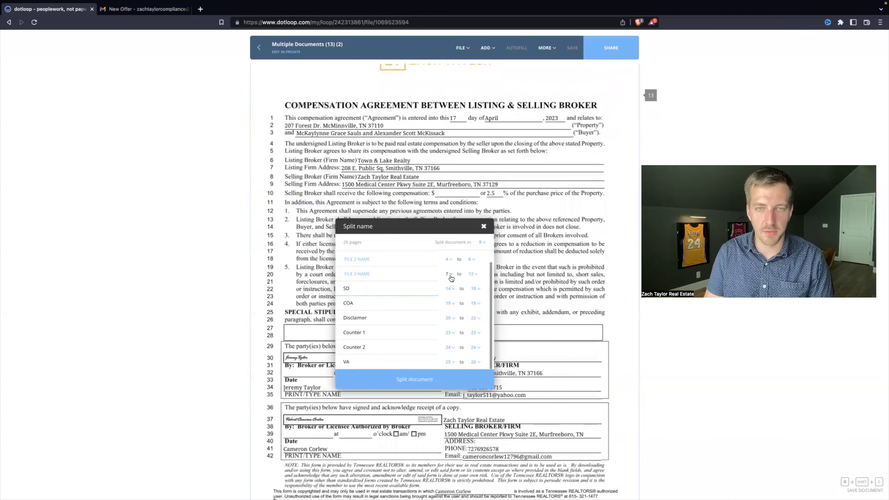
Make the third file page 13 and name it COMP.
left_click(450, 289)
scroll(447, 288, "down", 3)
left_click(447, 288)
left_click(368, 274)
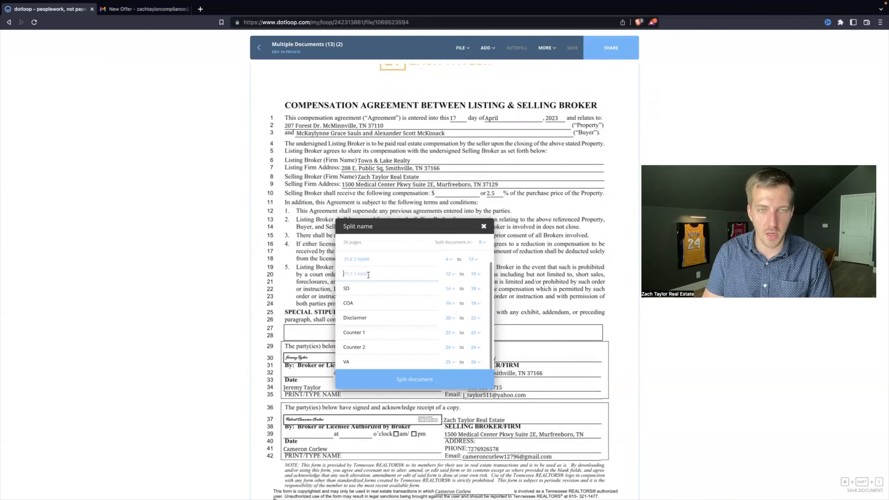
type("CO<P")
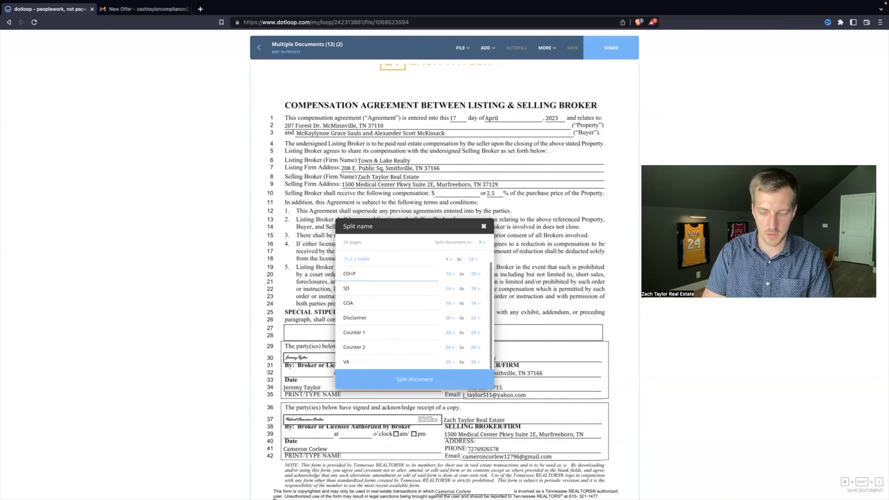
type("MP")
scroll(548, 274, "up", 10)
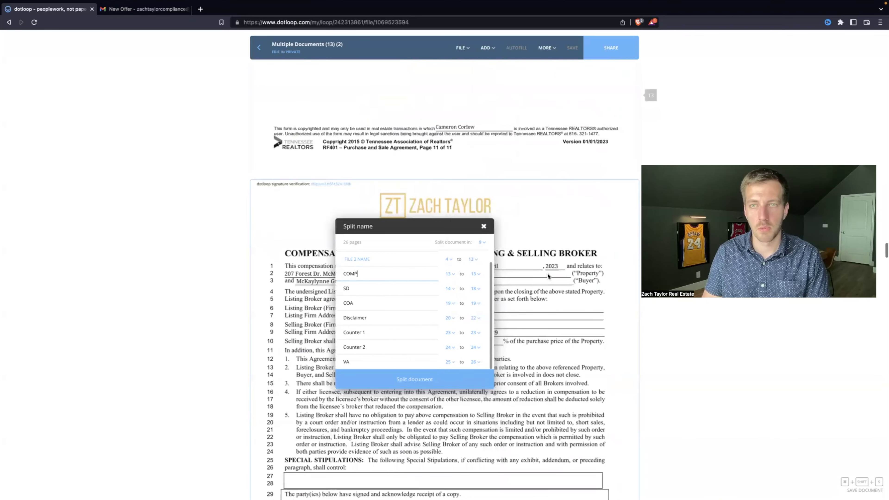
scroll(547, 275, "up", 15)
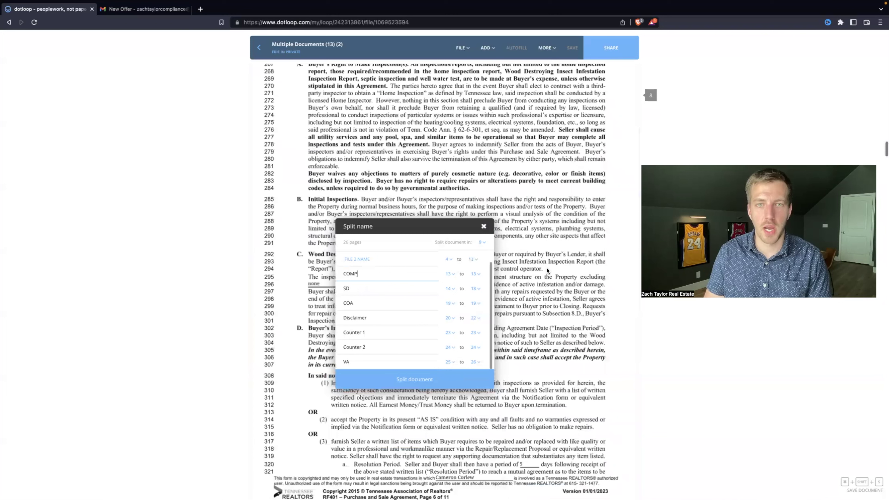
scroll(546, 268, "up", 15)
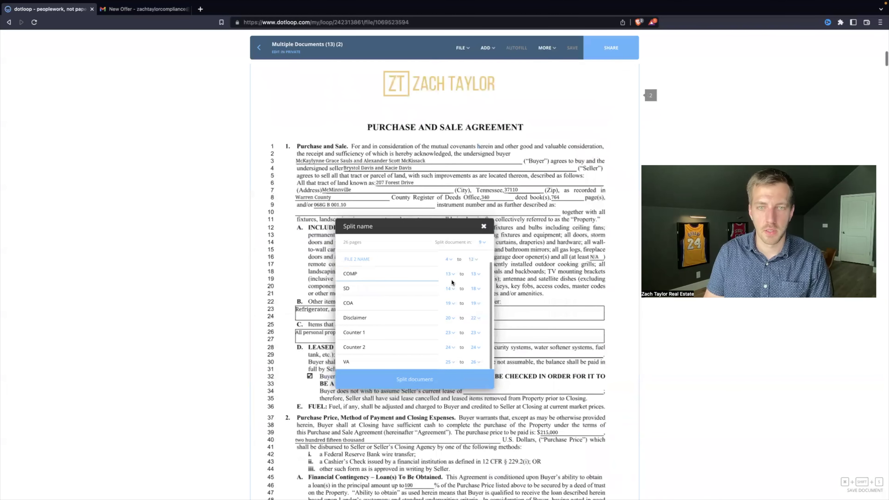
scroll(450, 265, "up", 2)
Start the second file (PSA) at page 2 and name the first file Pre Approval.
left_click(449, 267)
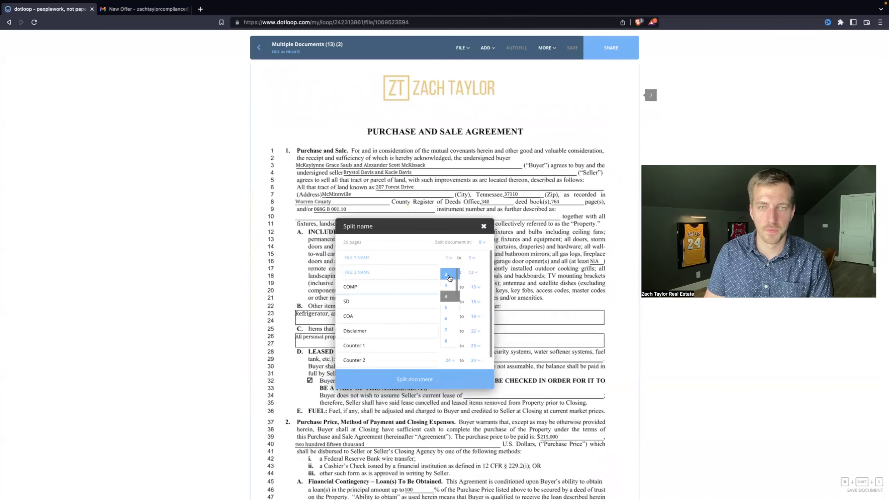
left_click(448, 279)
left_click(350, 271)
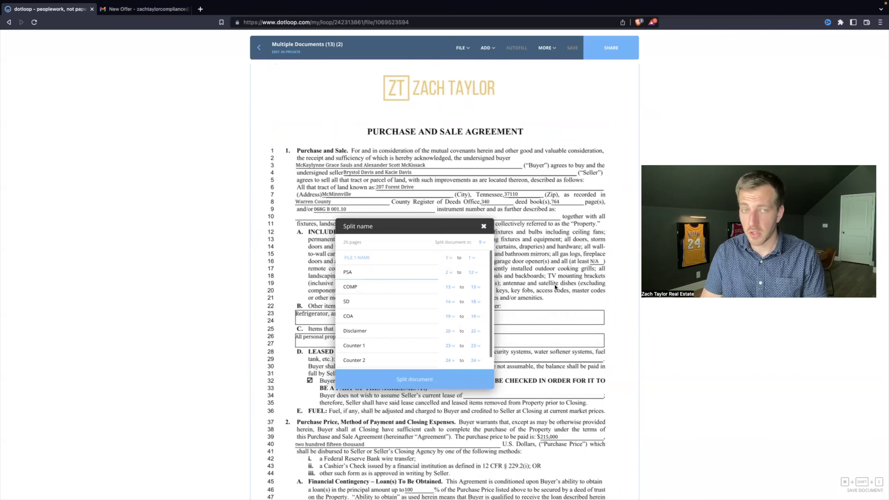
scroll(561, 277, "up", 10)
left_click(378, 258)
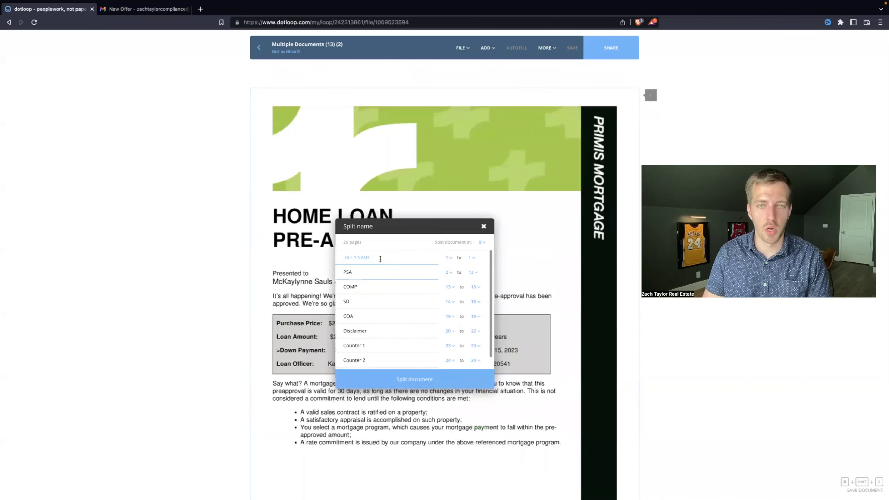
type("PR")
key("BackSpace")
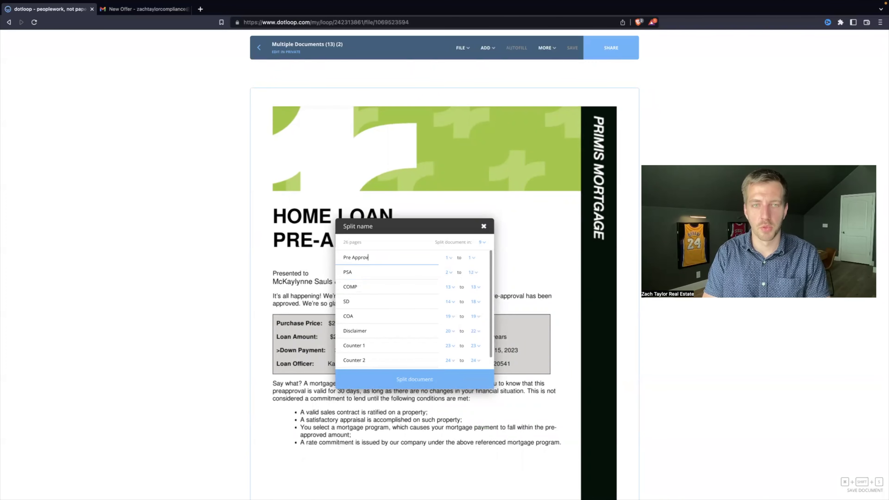
Split the PDF into the nine named documents and return to the loop's document list.
left_click(384, 380)
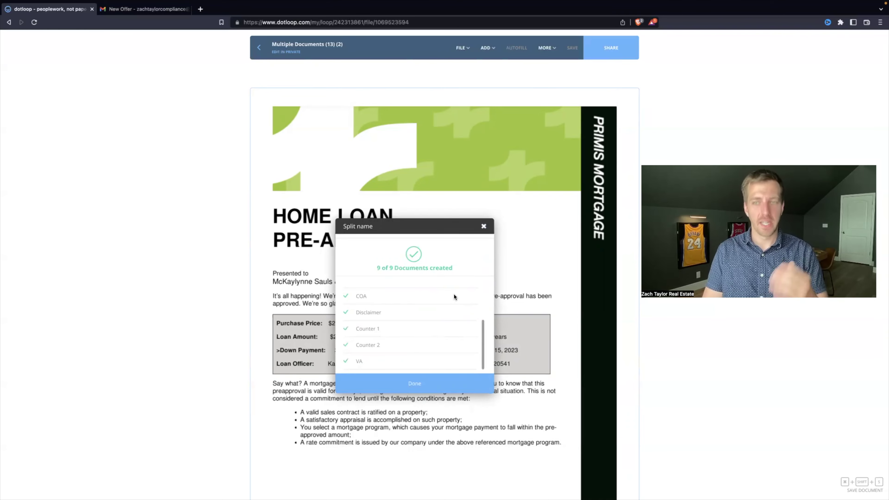
left_click(415, 383)
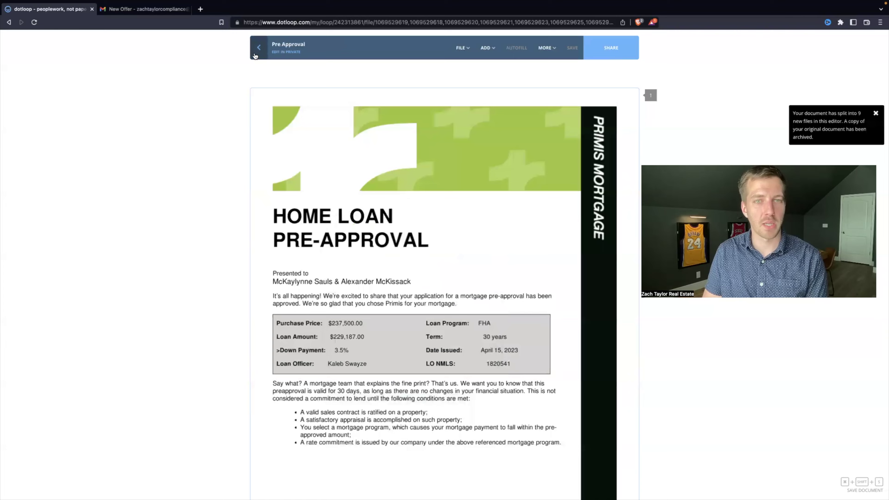
left_click(259, 47)
Drag PSA, SD and COA onto the Fully Executed Contract, Seller's Disclosure and Confirmation of Agency Status placeholders.
scroll(327, 207, "down", 5)
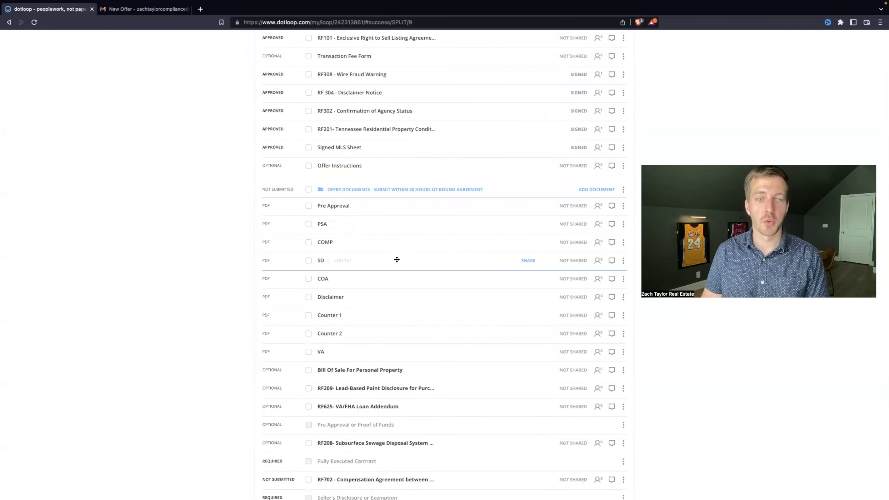
scroll(397, 259, "down", 3)
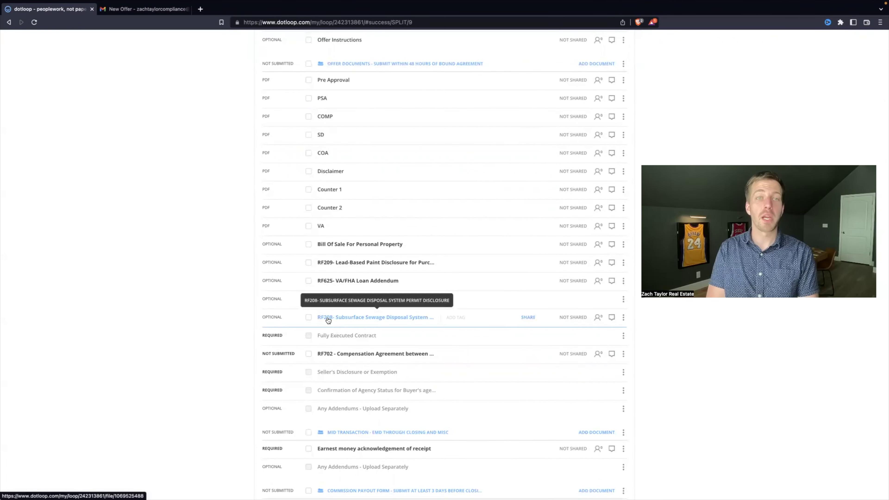
scroll(441, 252, "down", 1)
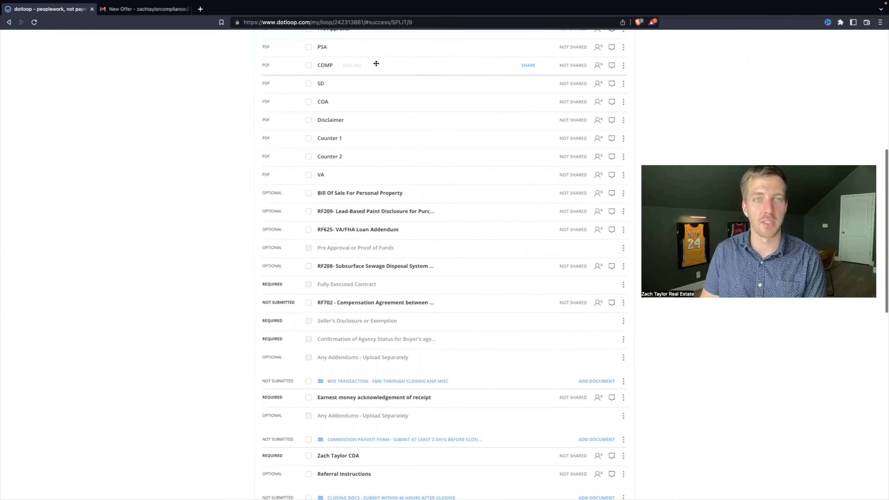
left_click_drag(347, 72, 358, 309)
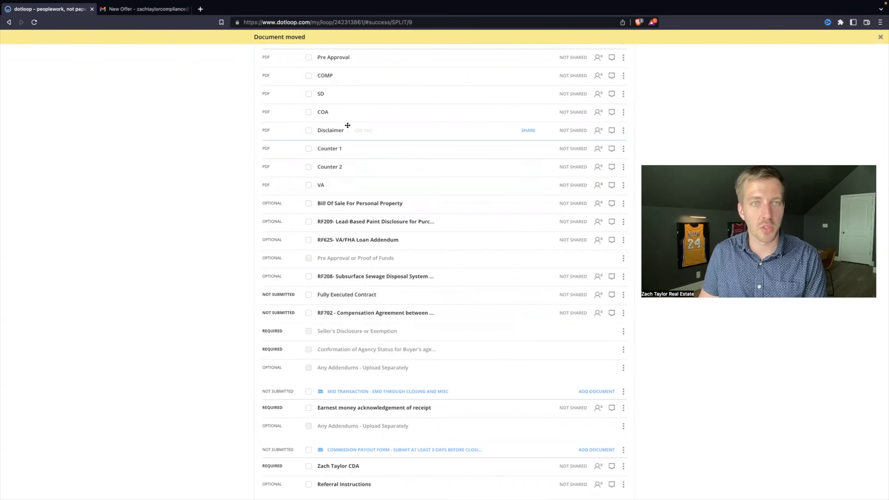
left_click_drag(340, 92, 346, 322)
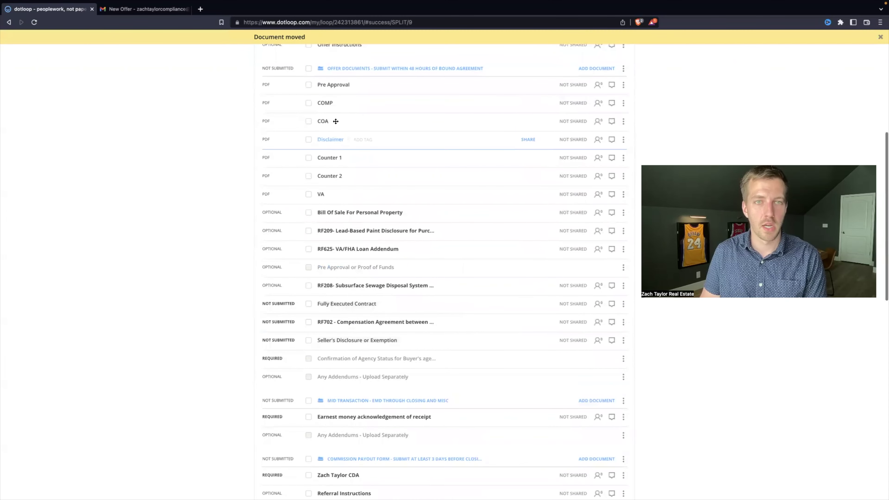
left_click_drag(336, 115, 346, 352)
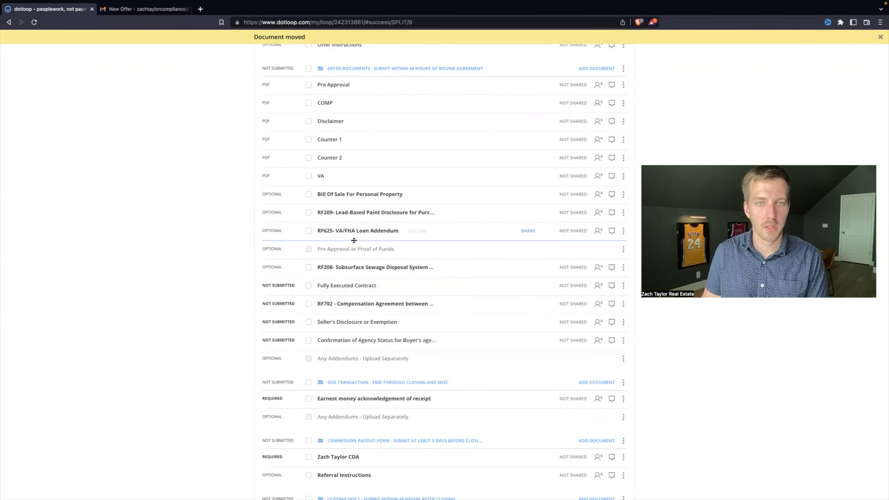
Place Pre Approval in its Proof of Funds placeholder and archive the duplicate RF625 VA/FHA addendum.
left_click_drag(360, 84, 356, 242)
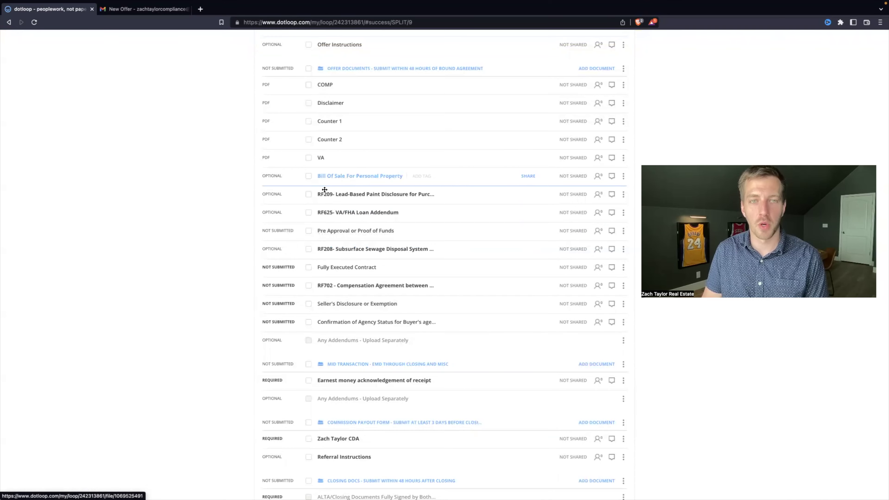
left_click(624, 212)
left_click(613, 284)
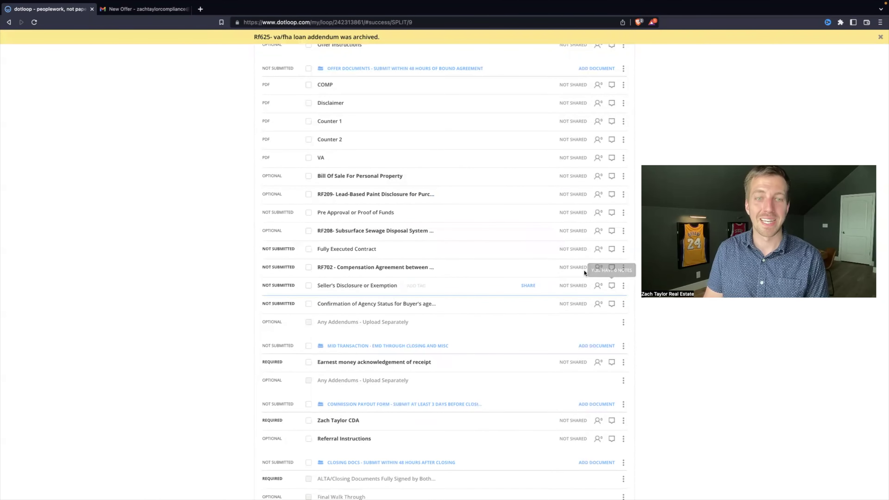